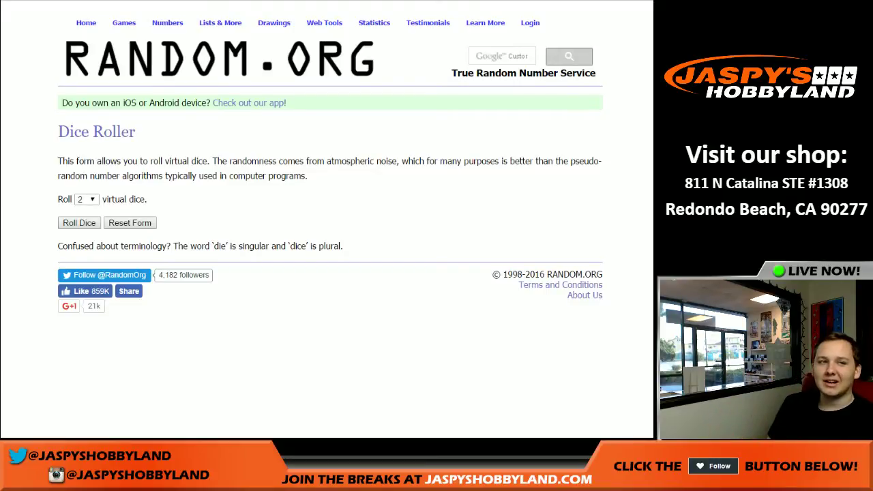
- Review the empty spreadsheet, the participant list and the full football team list ahead of the draw
key(ctrl+Tab)
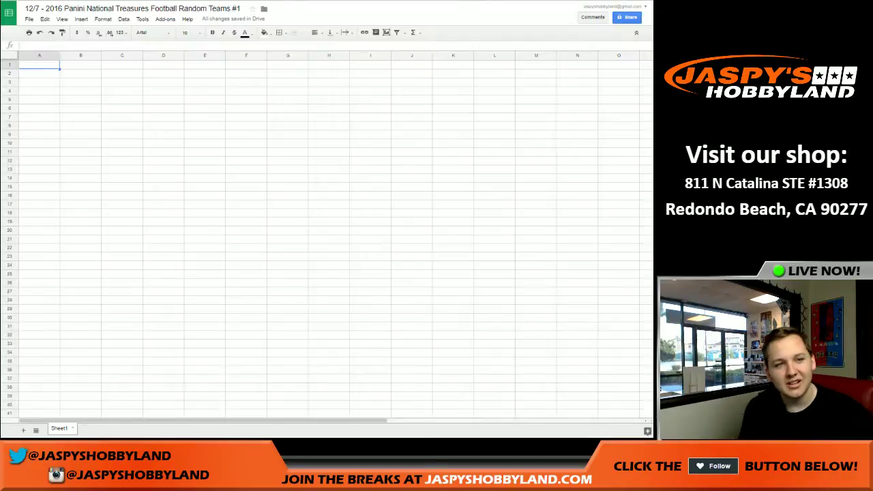
key(ctrl+Tab)
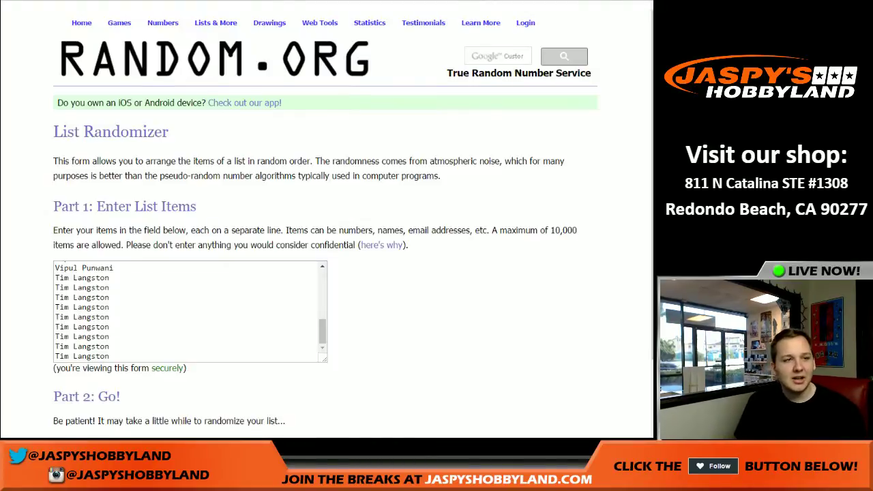
key(ctrl+Tab)
scroll(289, 189, down, 1)
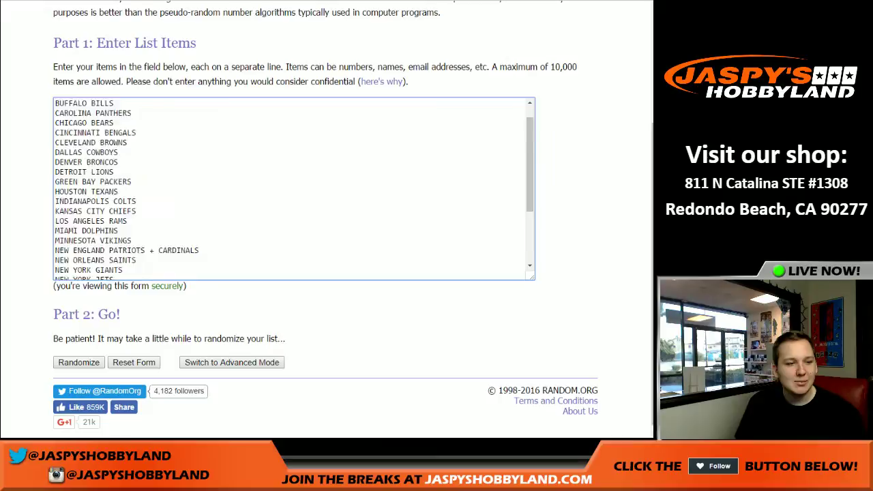
scroll(293, 188, down, 3)
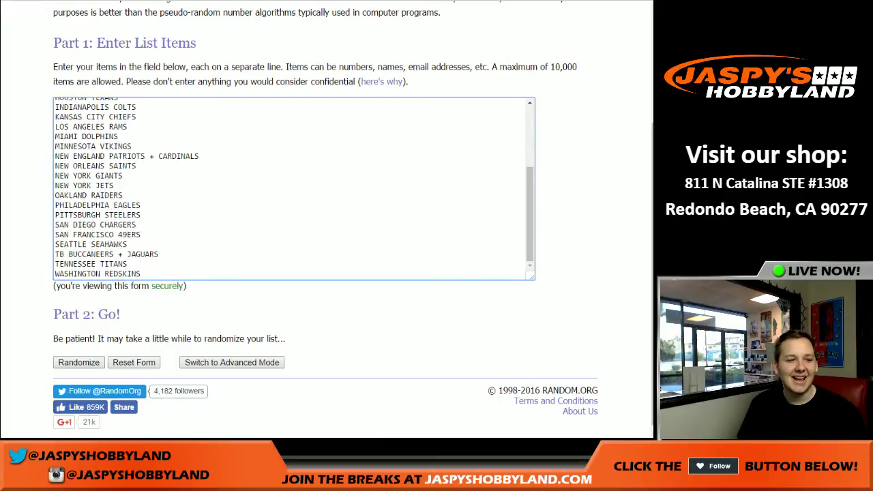
scroll(293, 187, up, 5)
scroll(294, 187, down, 5)
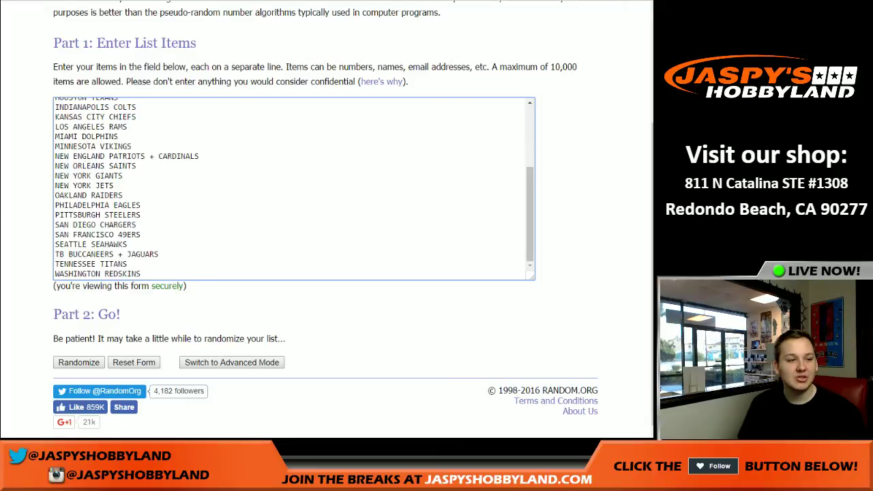
- Roll two virtual dice in the RANDOM.ORG Dice Roller
key(ctrl+Tab)
key(ctrl+Tab)
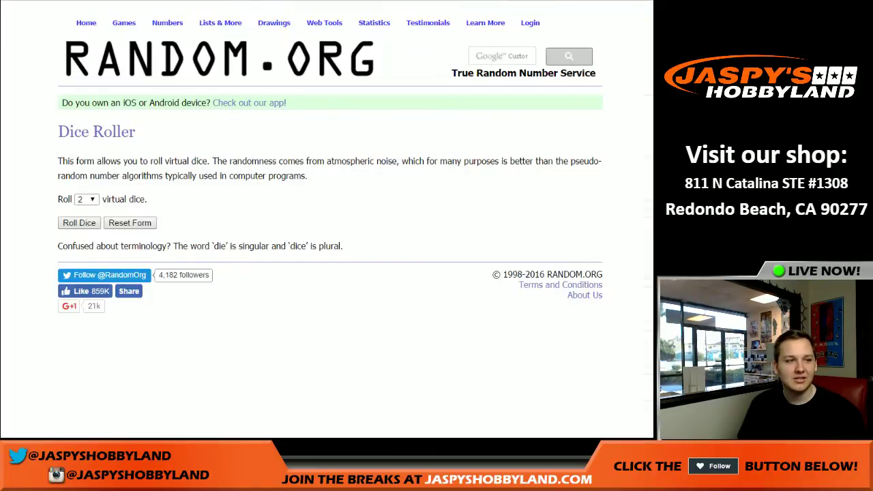
click(80, 223)
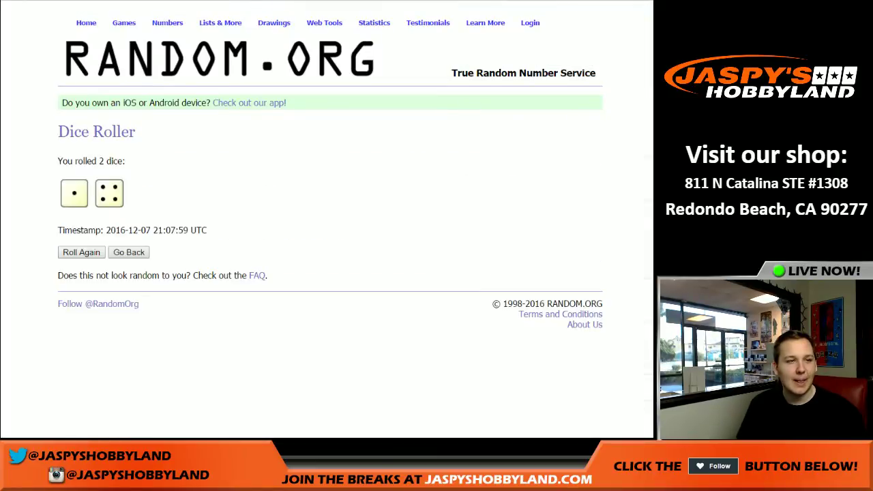
- Randomize the participant name list five times in the List Randomizer
key(ctrl+Tab)
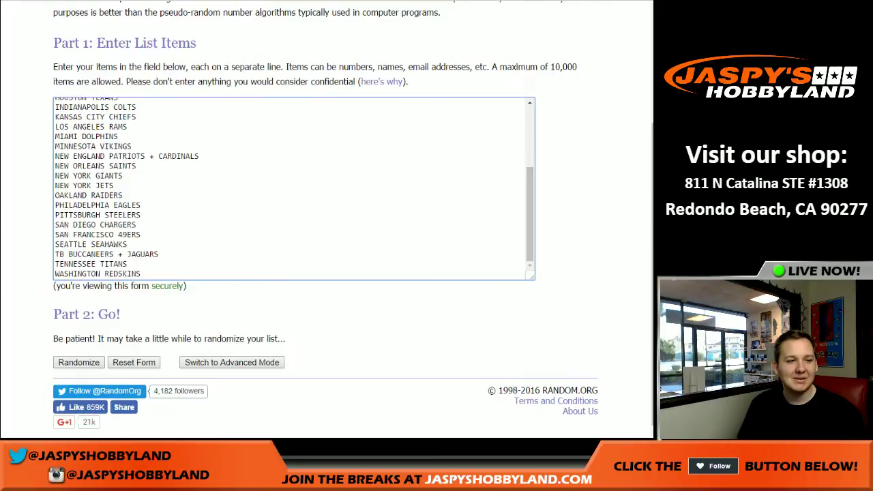
key(ctrl+Tab)
scroll(79, 355, down, 2)
click(79, 354)
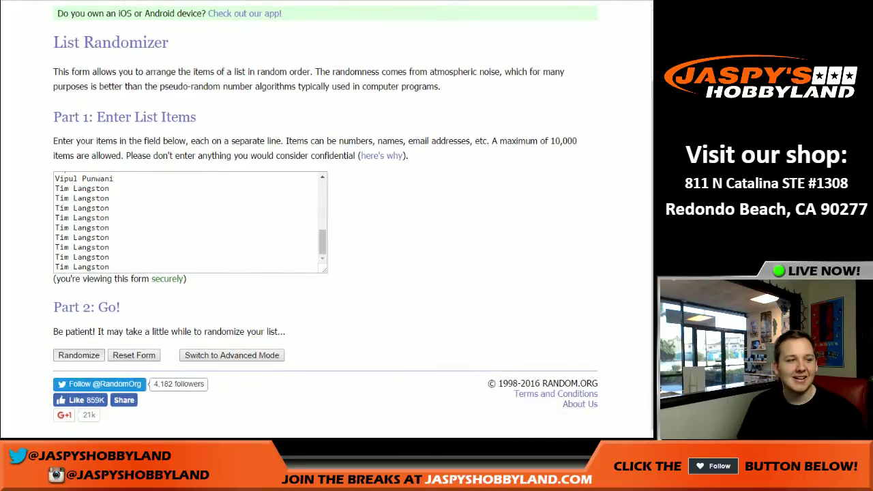
scroll(326, 219, down, 3)
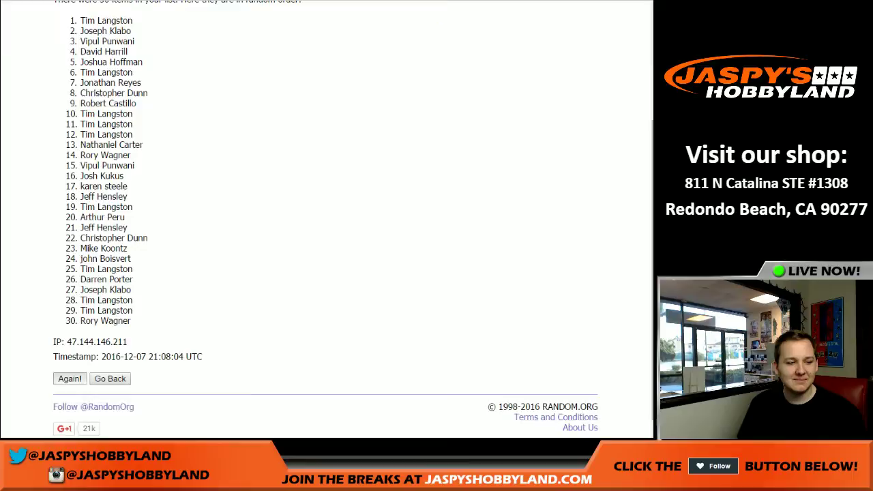
click(70, 379)
scroll(69, 379, down, 3)
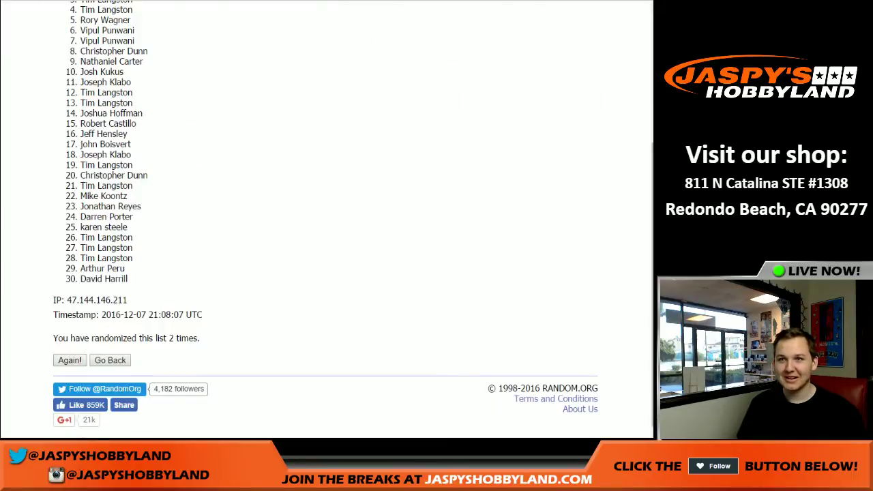
key(Return)
scroll(326, 218, down, 4)
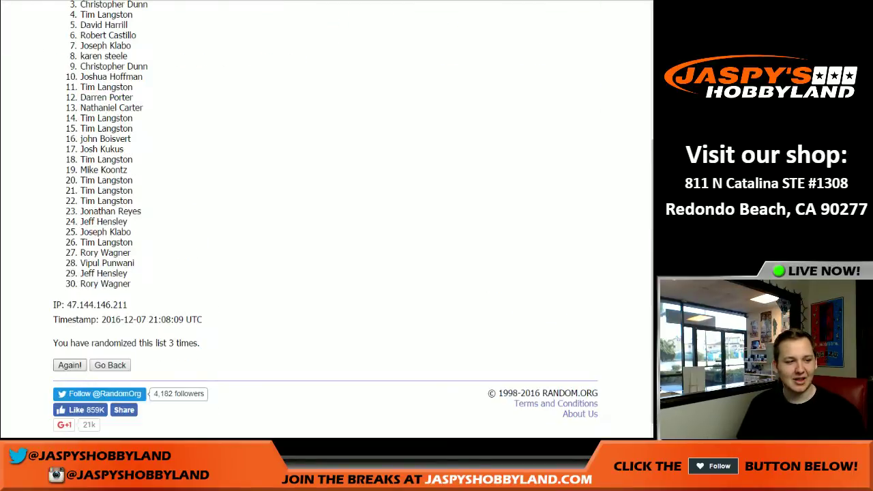
key(Return)
scroll(326, 218, down, 4)
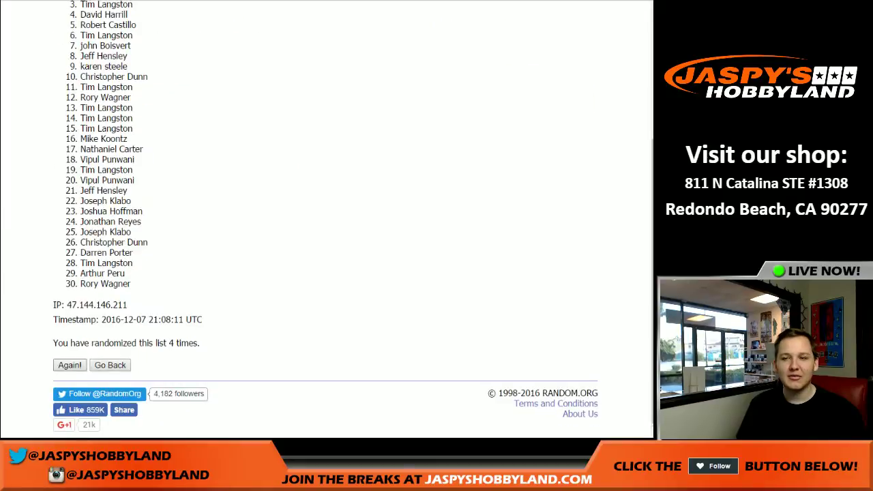
key(Return)
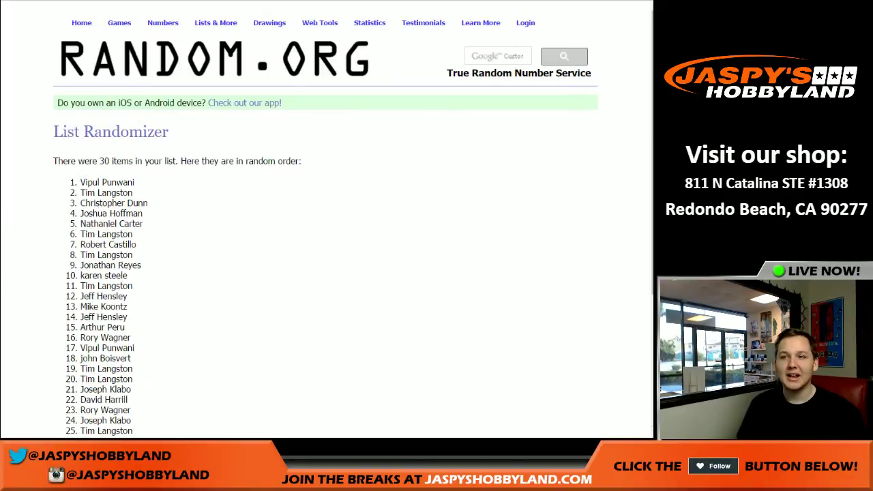
- Copy all 30 randomized participant names into column A of the Google Sheets spreadsheet, starting at A1
drag(85, 182, 144, 215)
click(157, 213)
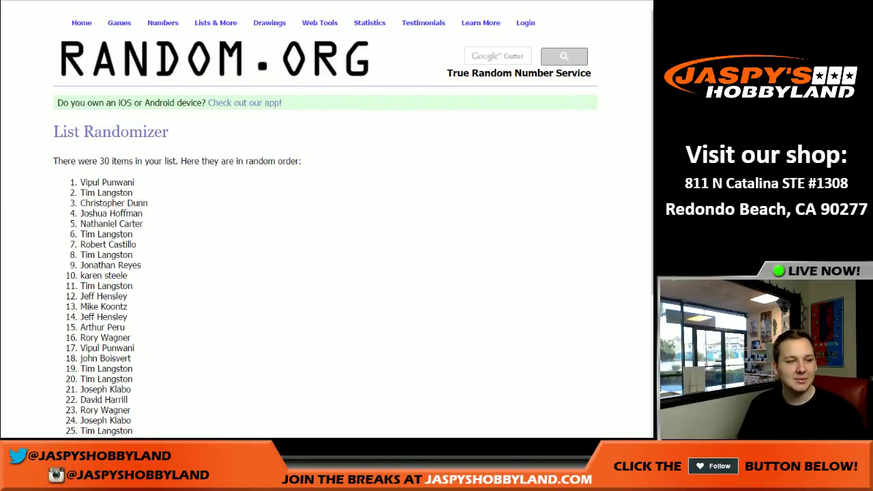
drag(81, 182, 145, 275)
scroll(147, 250, down, 3)
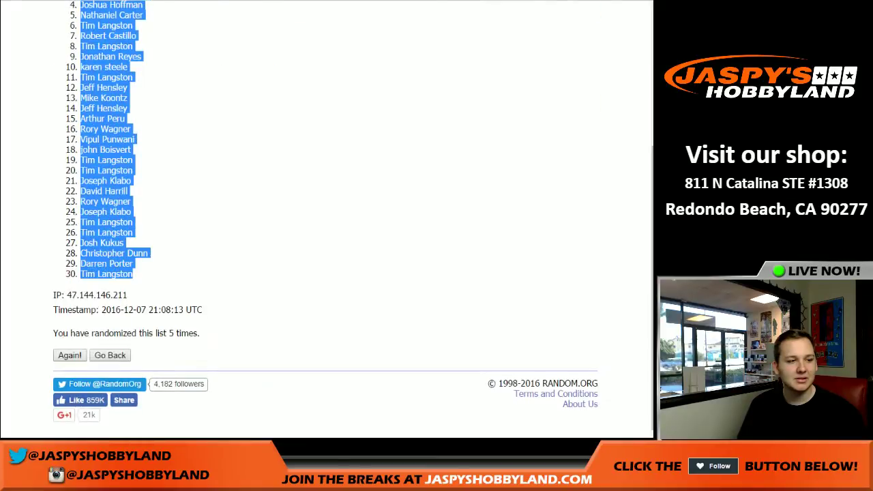
key(ctrl+c)
key(ctrl+Tab)
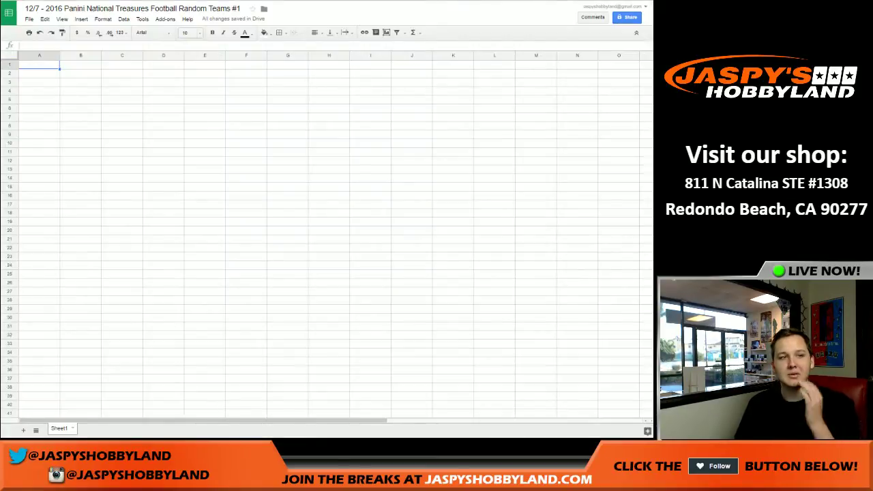
key(ctrl+v)
- Set the font size of the pasted names to 13 and fit column A's width to its contents
click(192, 33)
text(1)
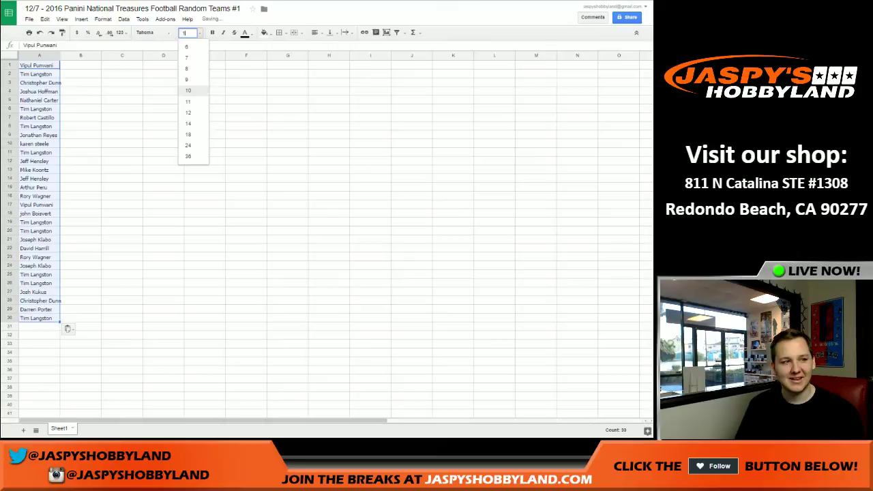
text(2)
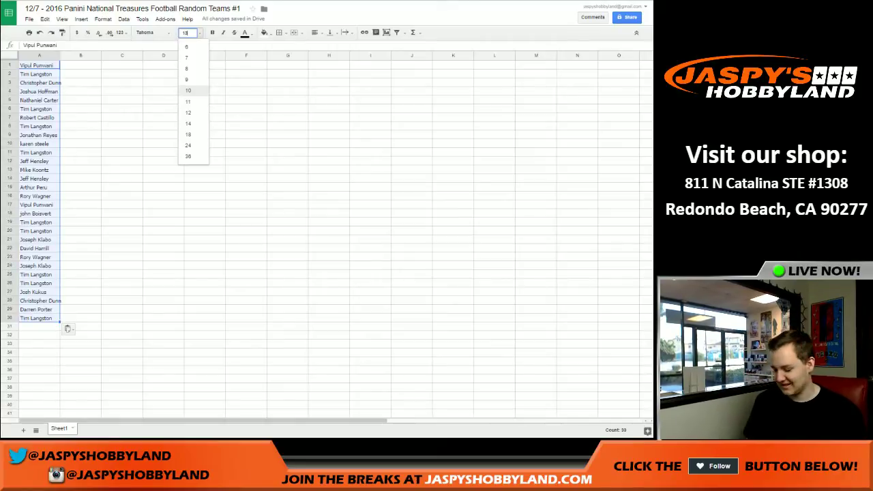
key(Return)
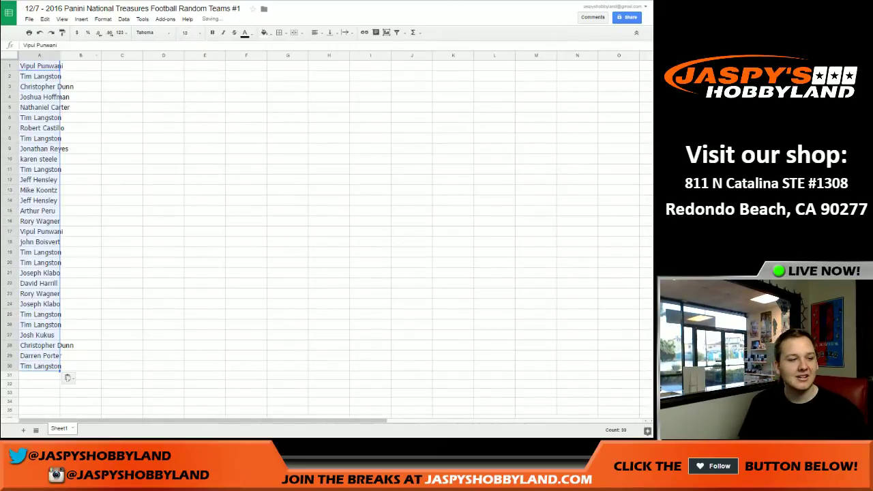
double_click(60, 55)
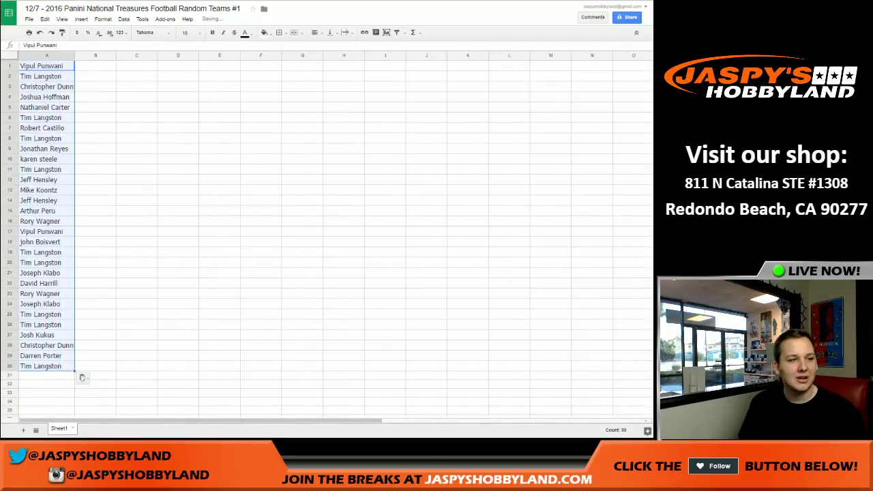
- Switch to the List Randomizer holding the football teams and randomize that list five times
key(ctrl+Tab)
key(ctrl+Tab)
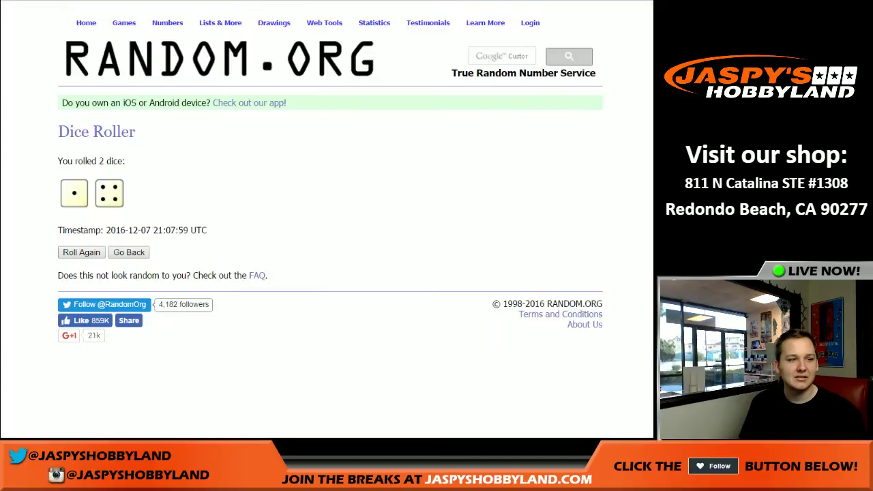
key(ctrl+shift+Tab)
click(78, 362)
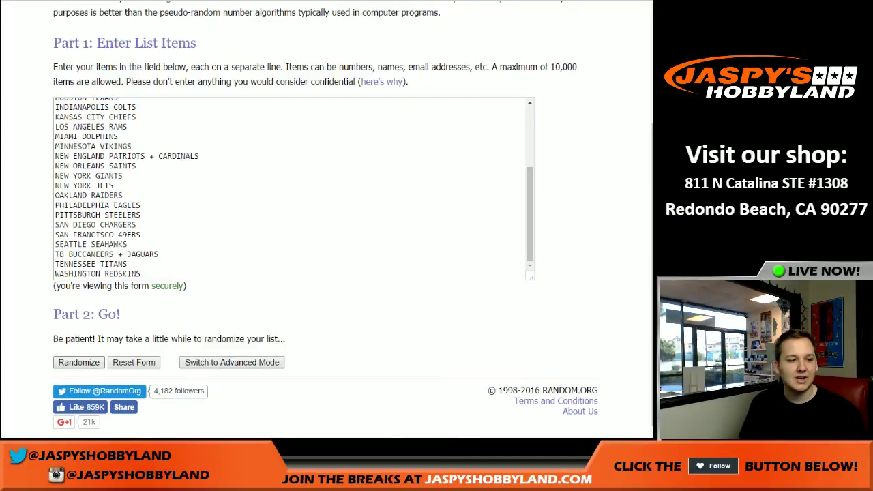
click(69, 378)
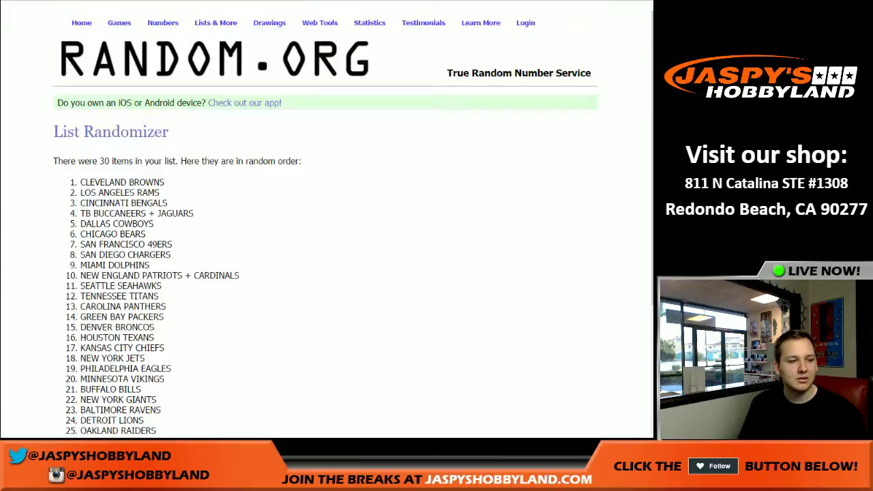
click(70, 378)
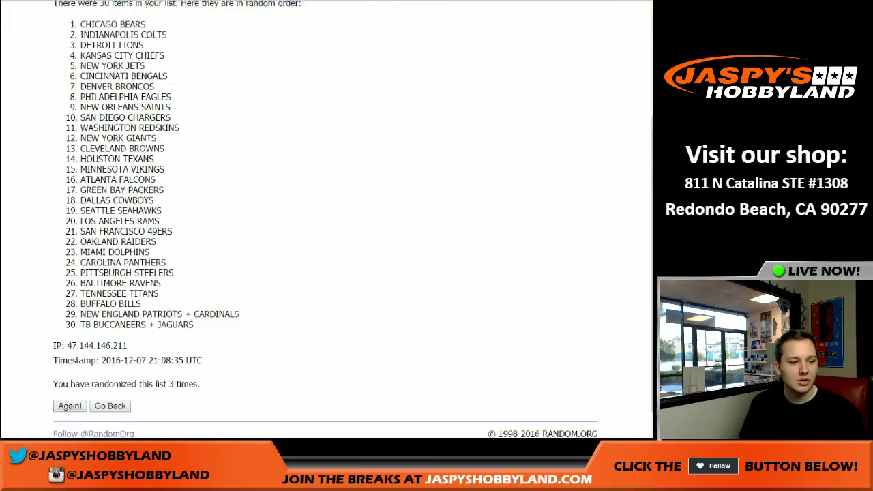
click(70, 378)
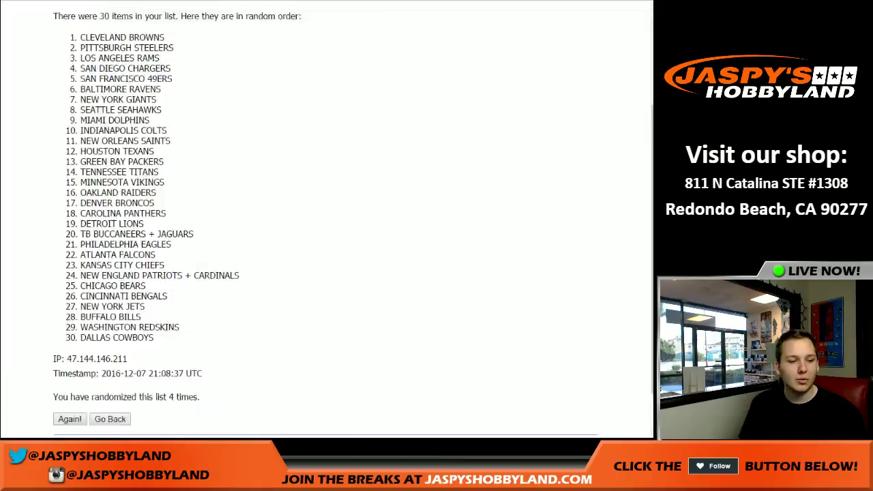
click(69, 365)
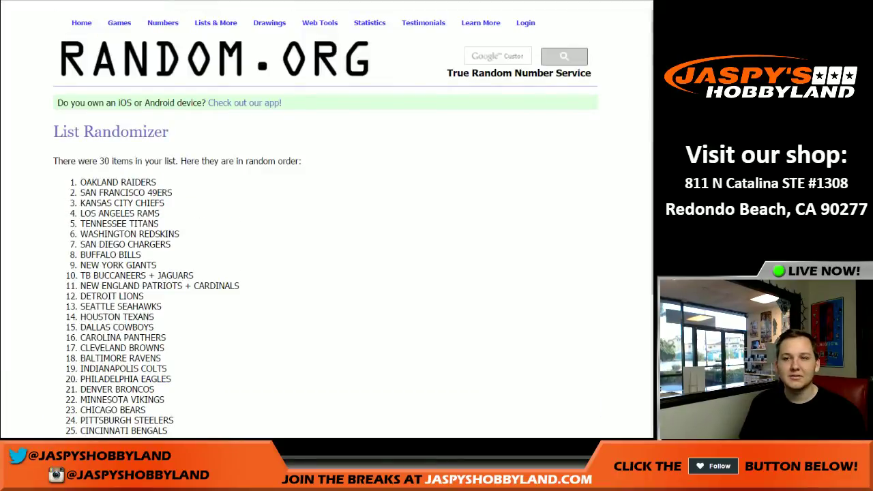
- Copy all 30 randomized team names into column B of the spreadsheet beside the participants, starting at B1
drag(81, 182, 156, 373)
scroll(165, 240, down, 2)
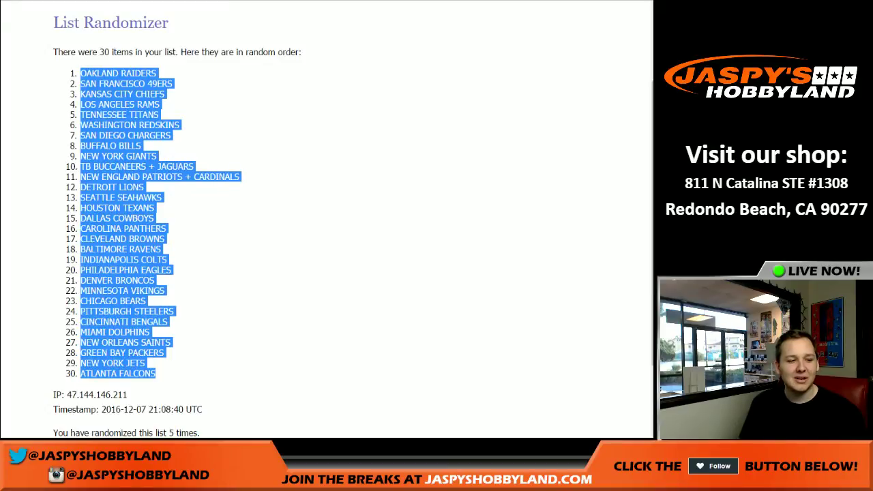
key(ctrl+Tab)
click(95, 66)
key(ctrl+v)
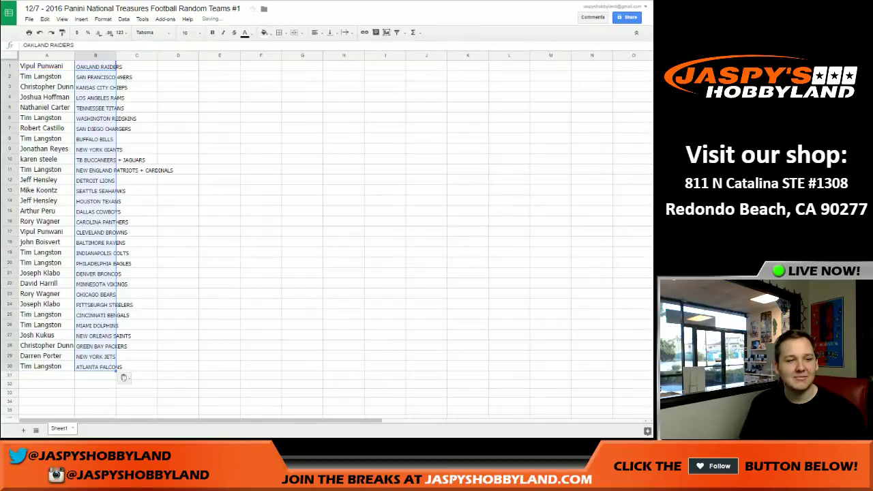
- Set the font size of the pasted team names to 13 and fit column B's width to its contents
click(185, 33)
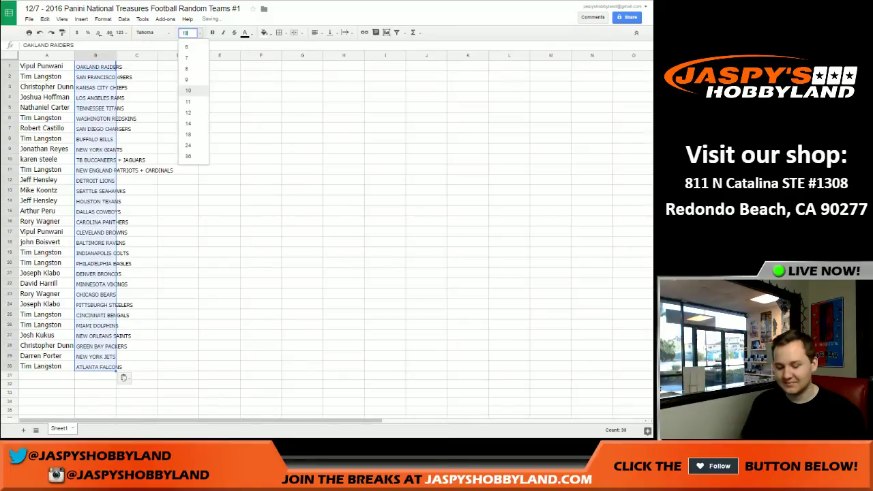
text(13)
key(Return)
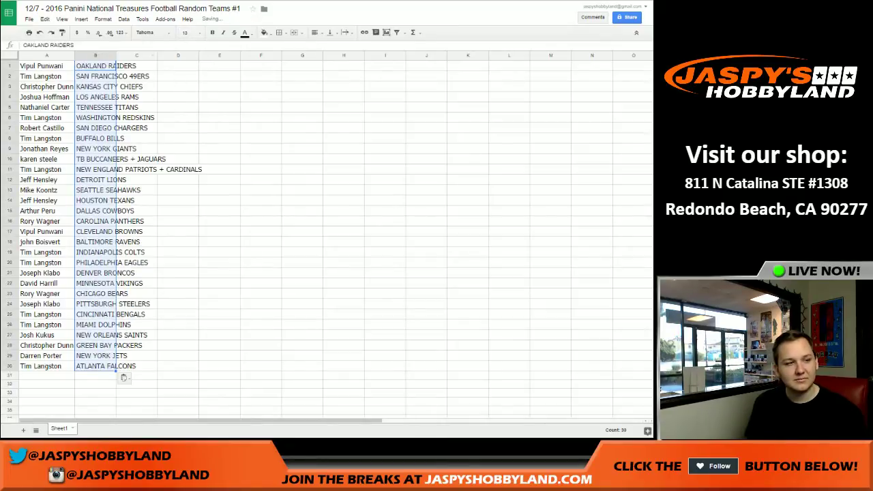
double_click(116, 55)
- Go through the participant and team pairings in columns A and B row by row, down to row 30
click(224, 66)
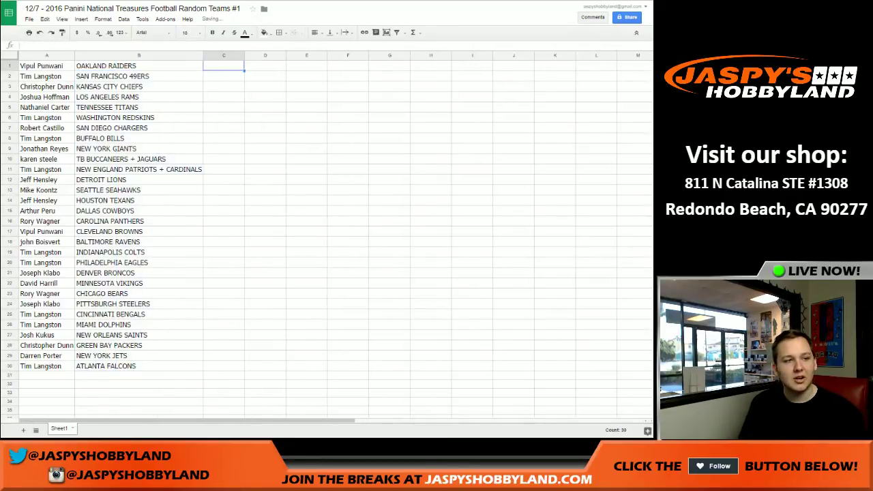
key(Down)
key(Left)
key(Down)
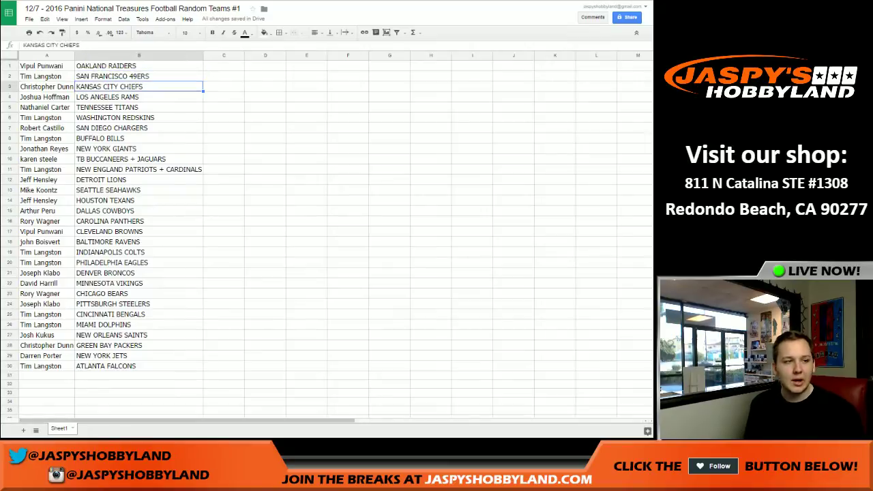
key(Left)
key(Down)
key(Down)
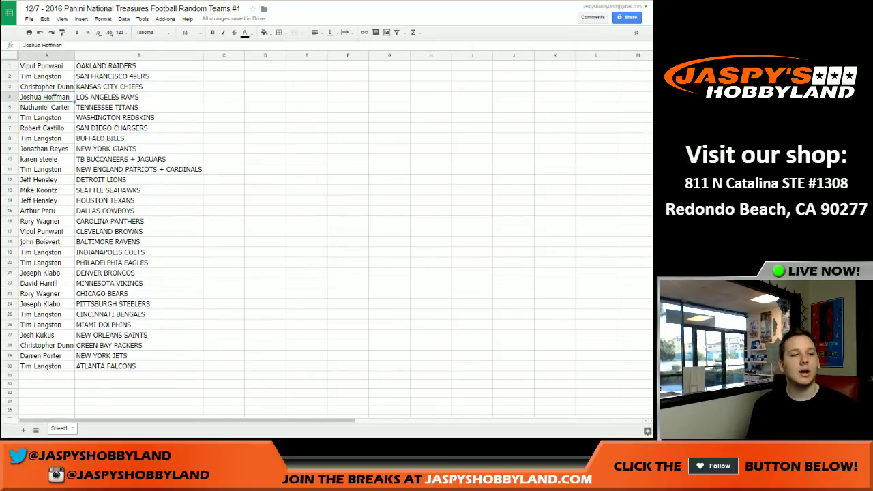
key(Down)
key(Down)
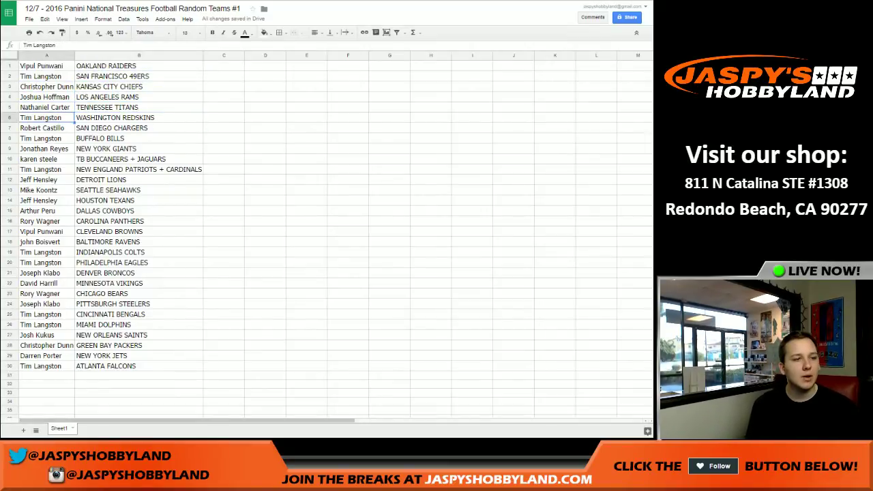
key(Right)
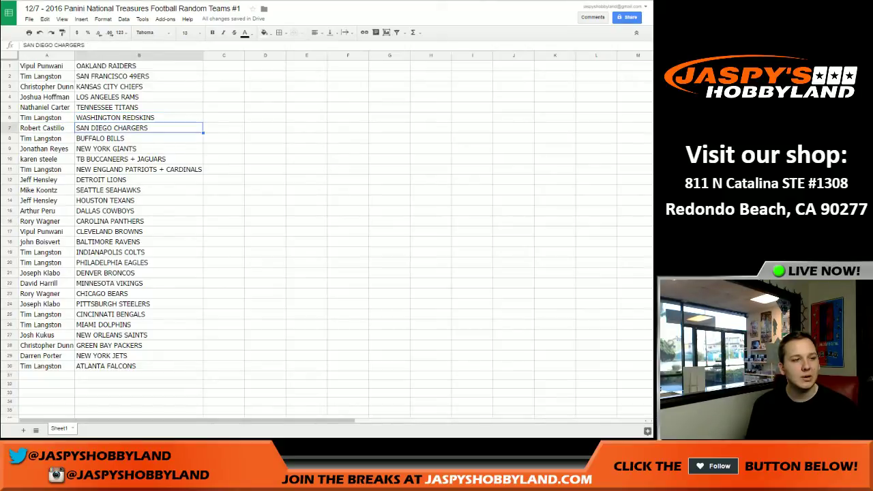
key(Left)
key(Down)
key(Right)
key(Left)
key(Down)
key(Right)
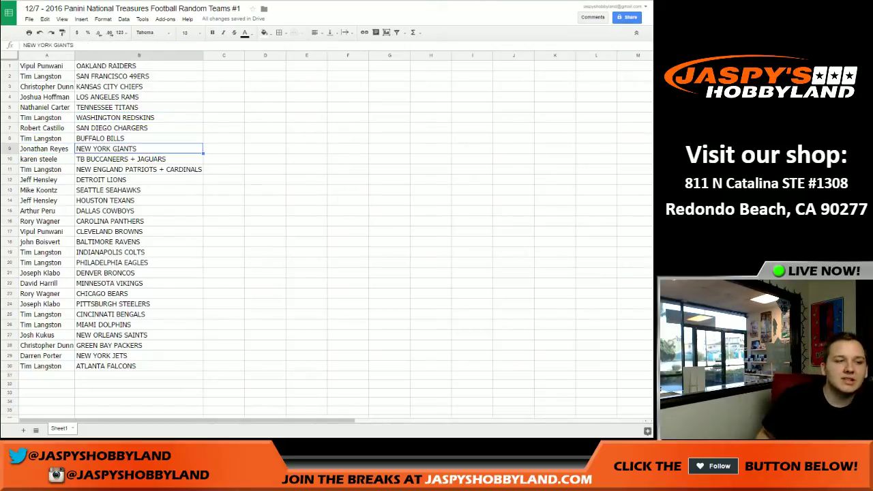
key(Left)
key(Down)
key(Right)
key(Down)
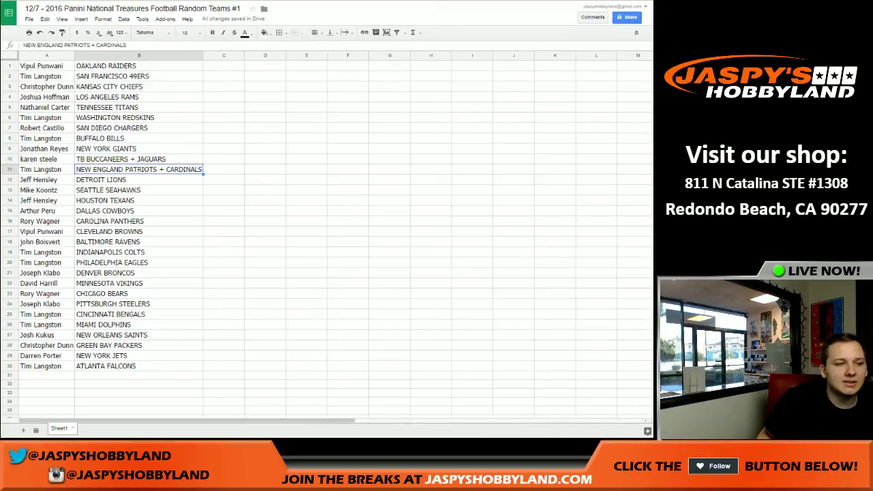
key(Down)
key(Left)
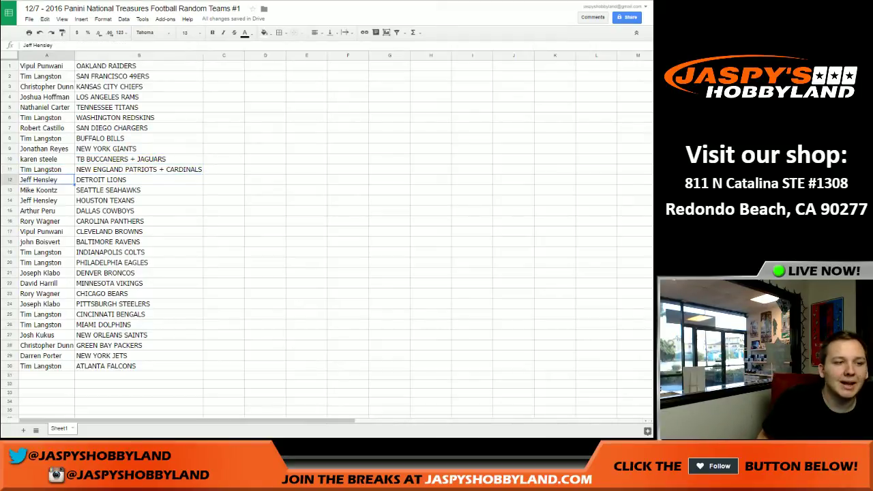
key(Right)
key(Left)
key(Down)
key(Right)
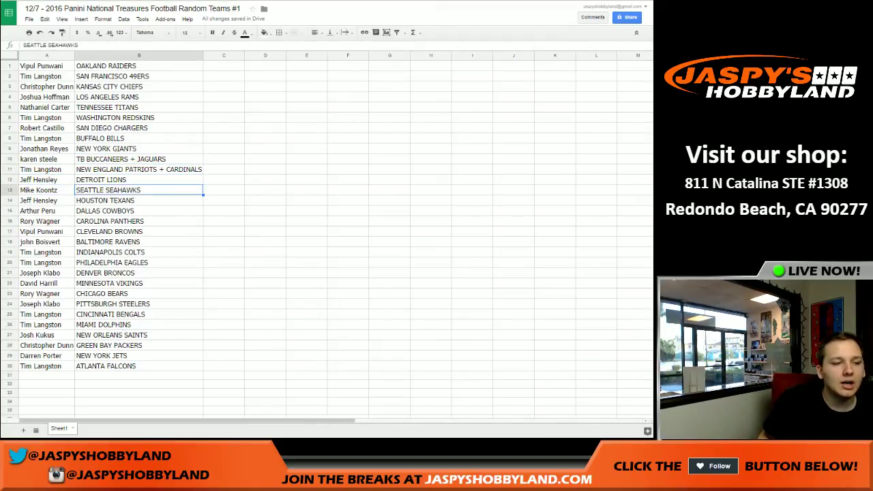
key(Left)
key(Down)
key(Right)
key(Left)
key(Down)
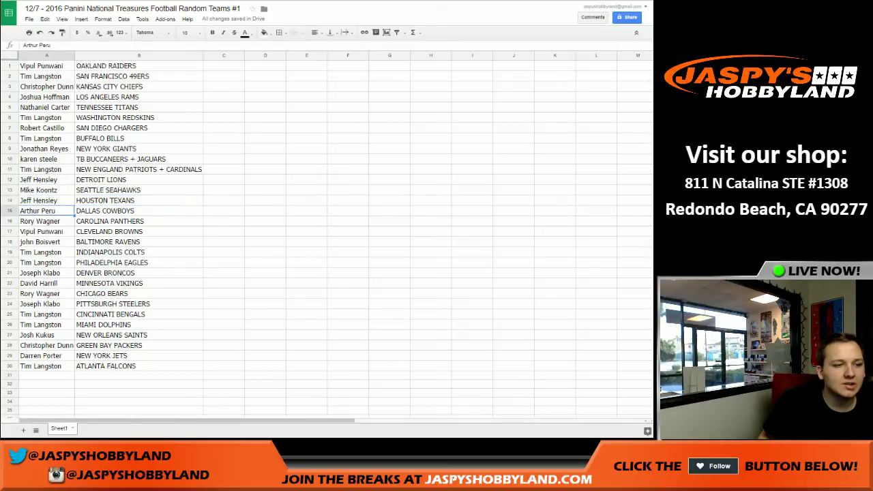
key(Right)
key(Left)
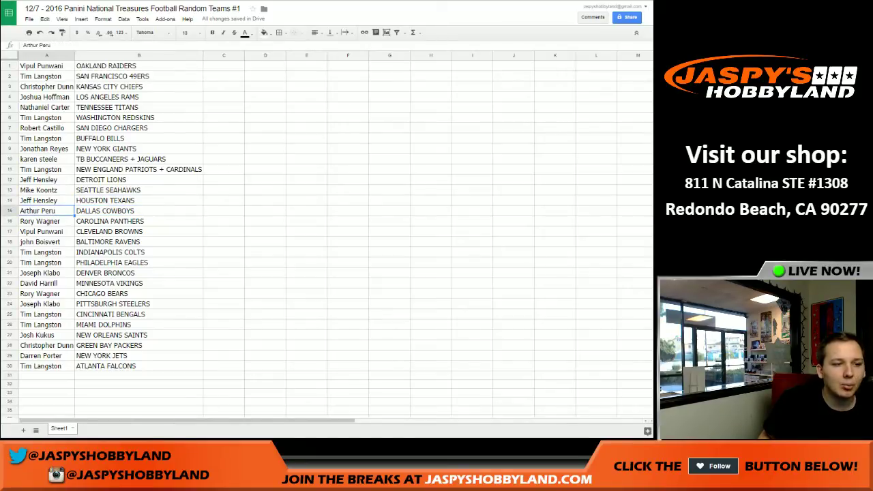
key(Right)
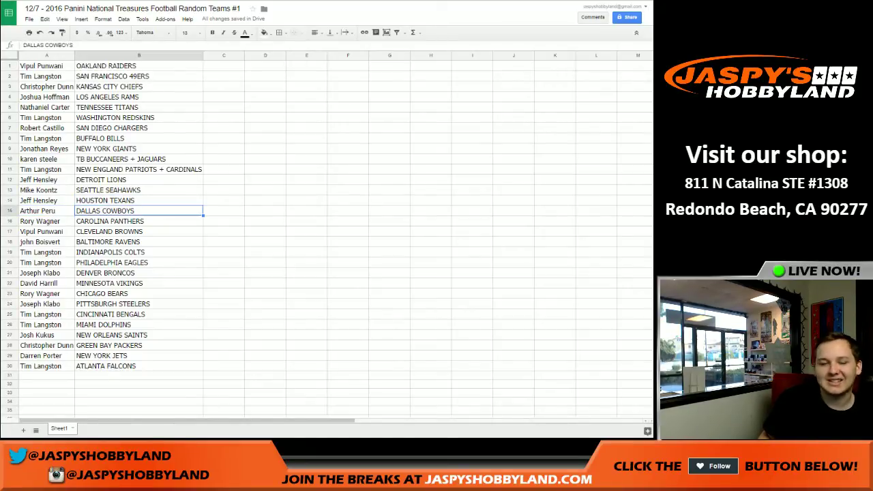
key(Down)
key(Left)
key(Right)
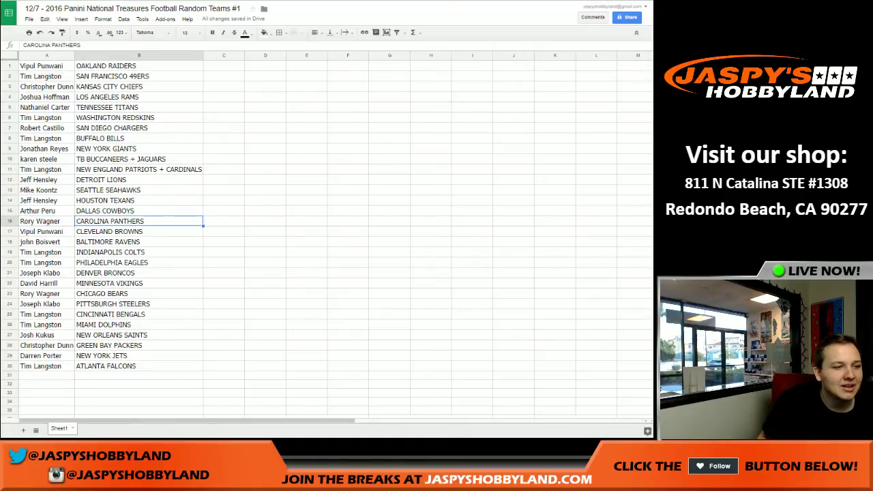
key(Down)
key(Left)
key(Right)
key(Down)
key(Left)
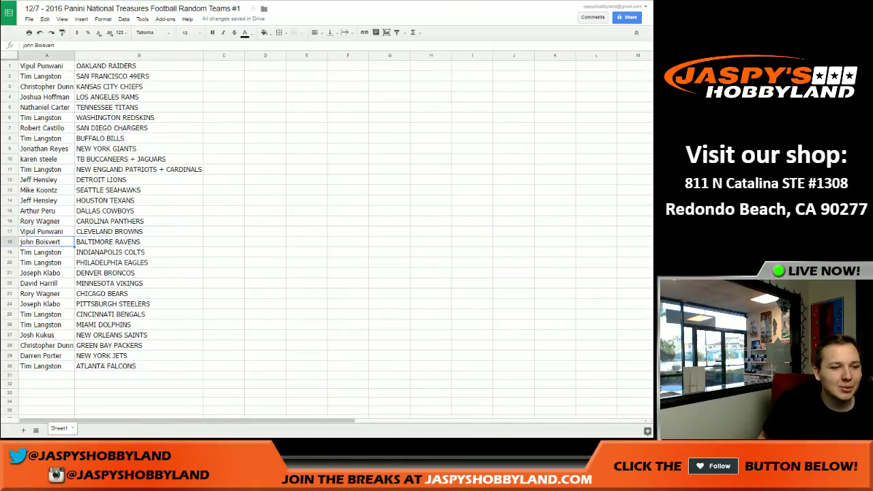
key(Right)
key(Down)
key(Down)
key(Down)
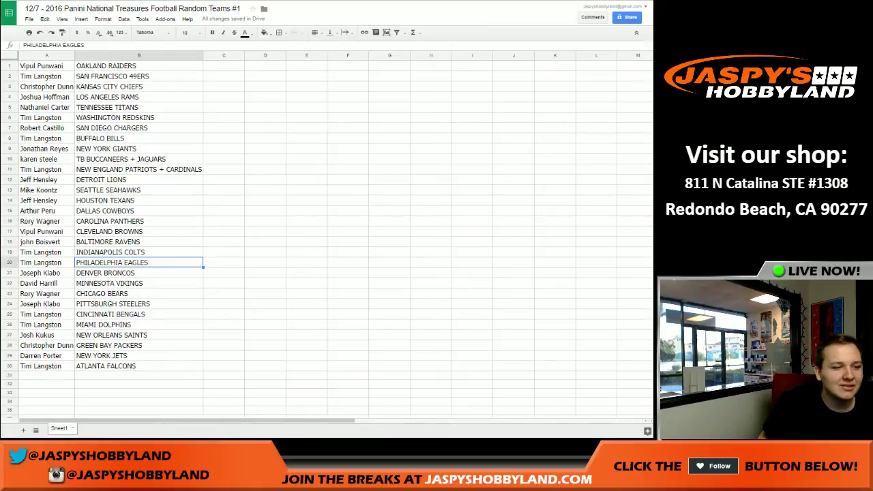
key(Left)
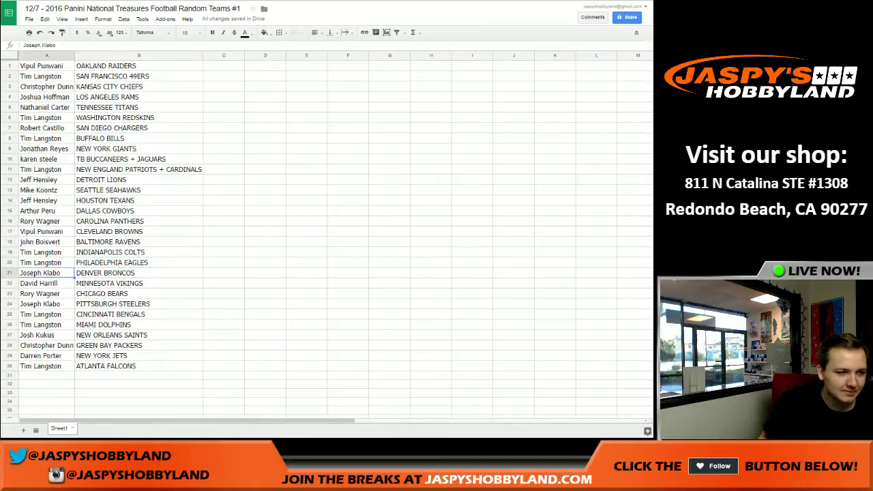
key(Down)
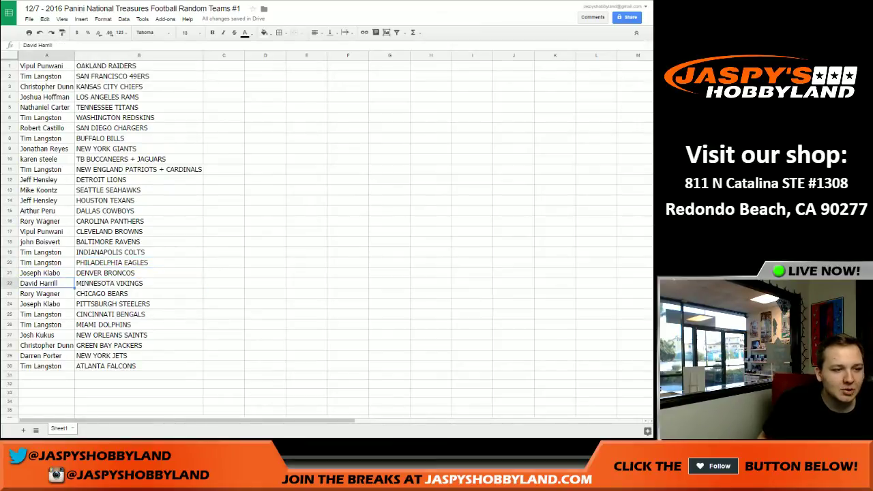
key(Right)
key(Down)
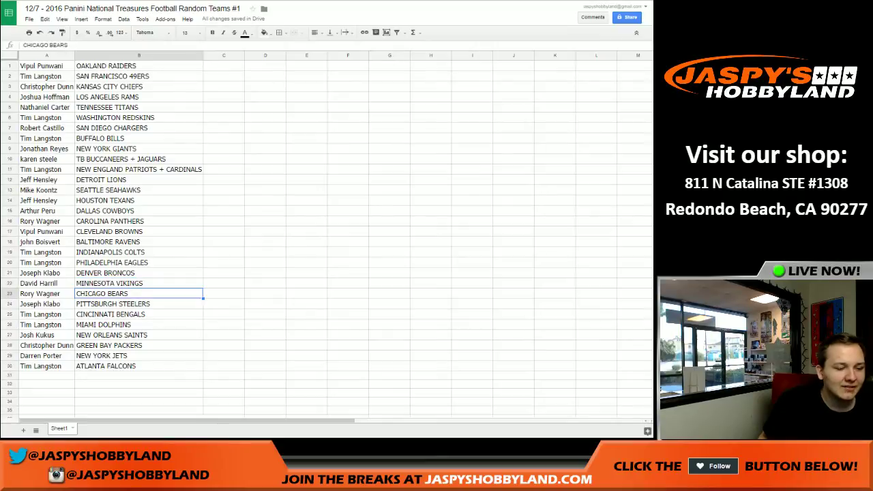
key(Down)
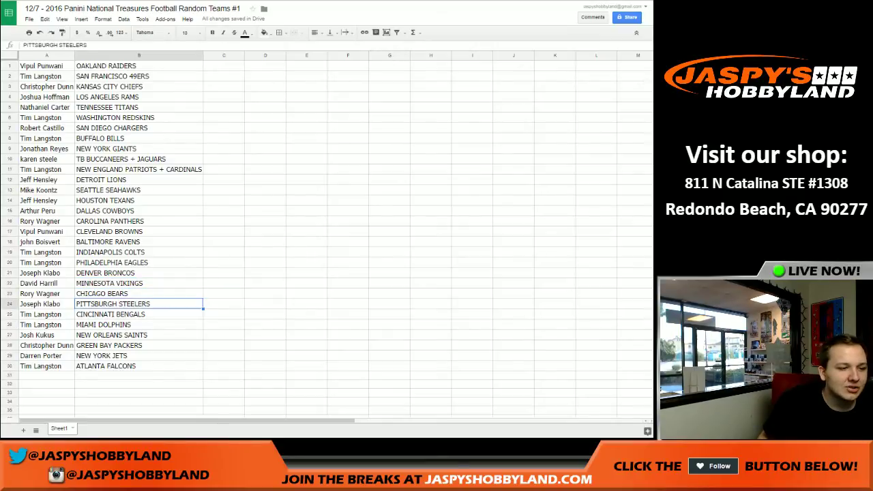
key(Down)
key(Down)
key(Down)
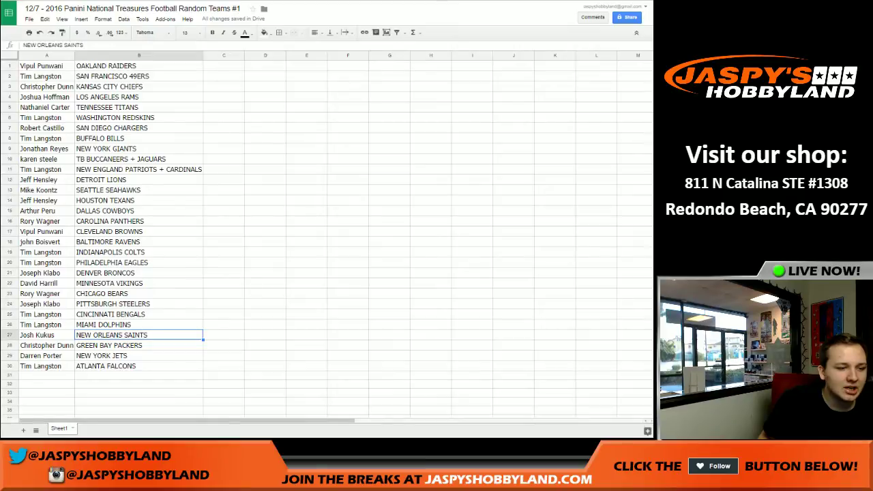
key(Down)
key(Down)
key(Left)
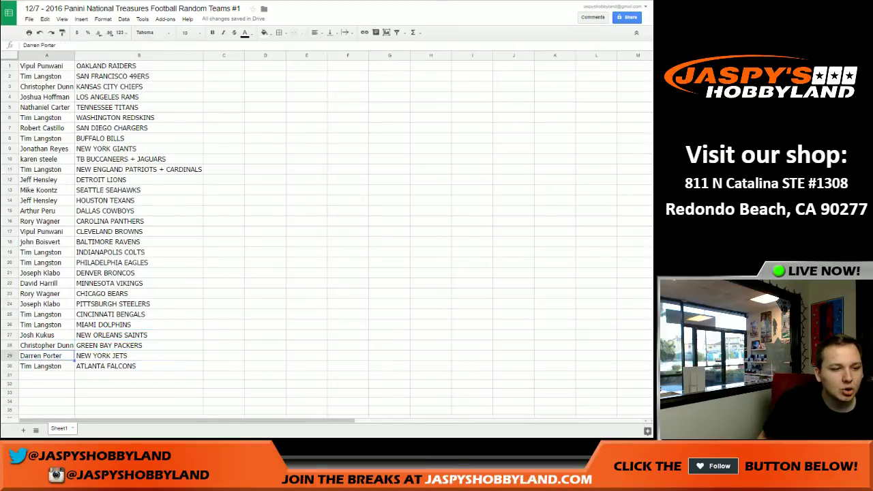
key(Right)
key(Down)
key(Left)
key(Right)
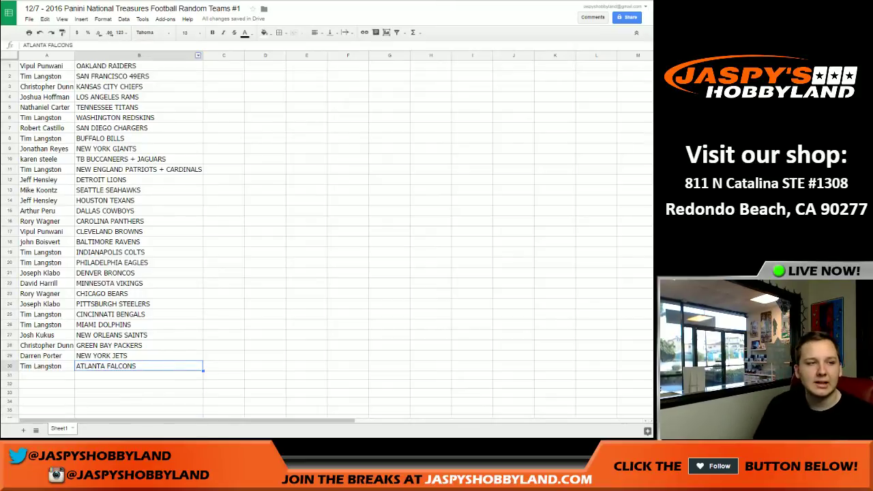
- Sort the sheet by column B from A to Z so the pairings are in alphabetical order by team
click(198, 55)
click(222, 187)
click(306, 210)
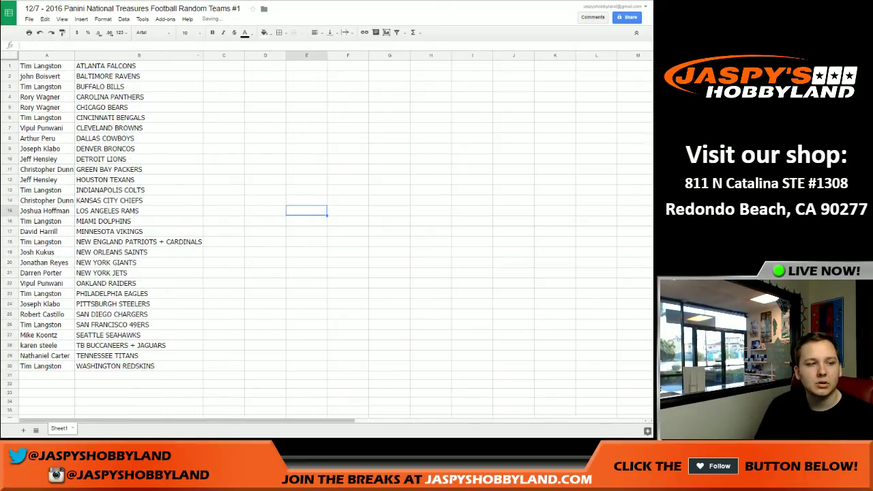
- Apply borders to all cells of the pairings table in A1:B30
drag(139, 366, 53, 66)
click(279, 32)
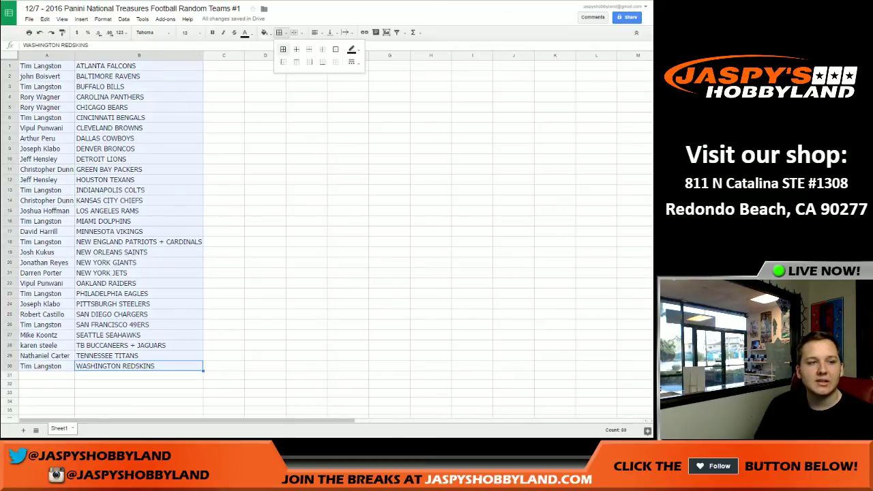
click(283, 49)
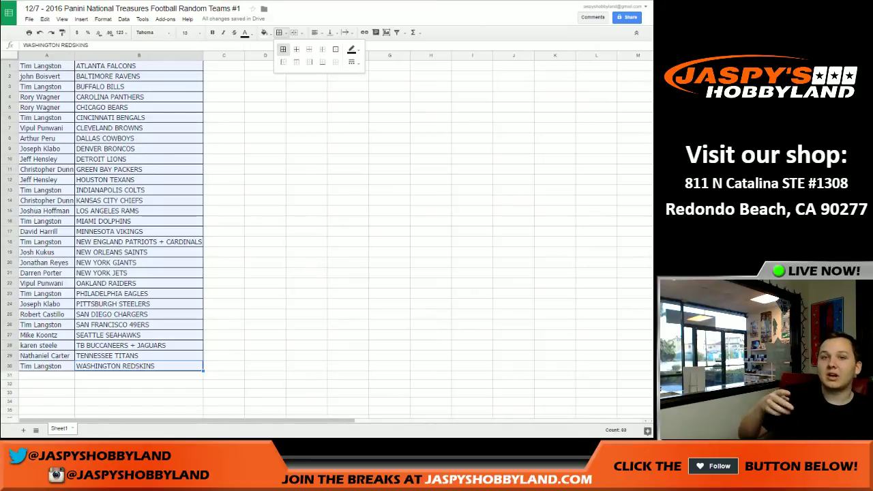
click(265, 127)
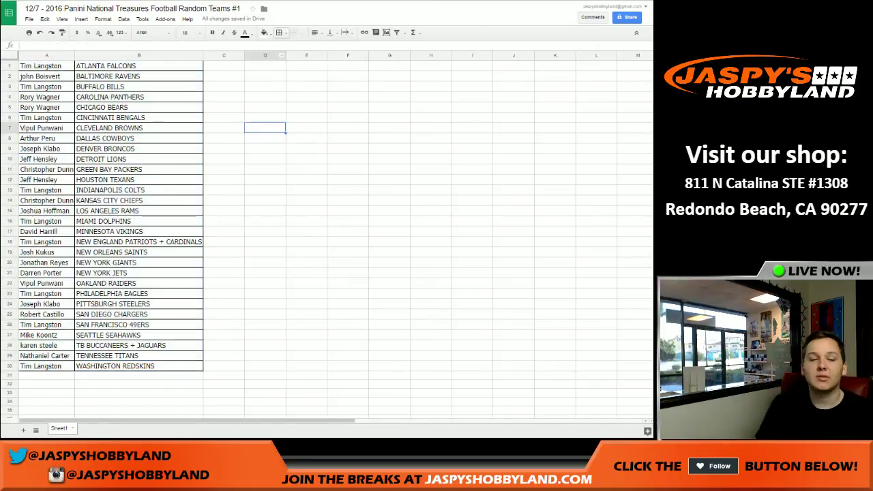
- Print one copy of the current sheet on Letter paper in portrait layout, fitted to width
key(ctrl+p)
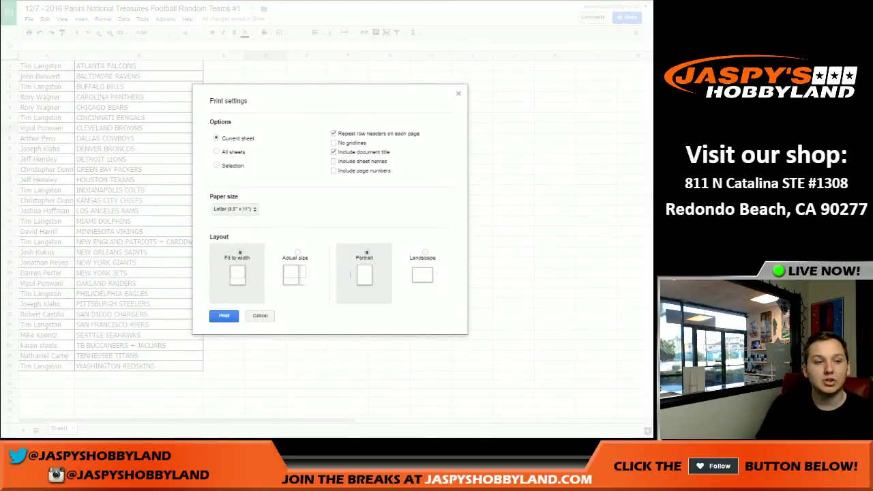
click(224, 316)
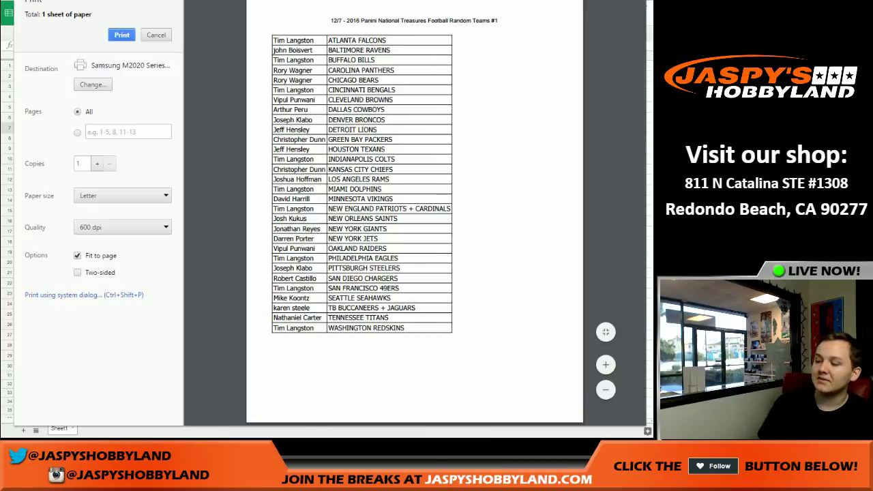
key(Return)
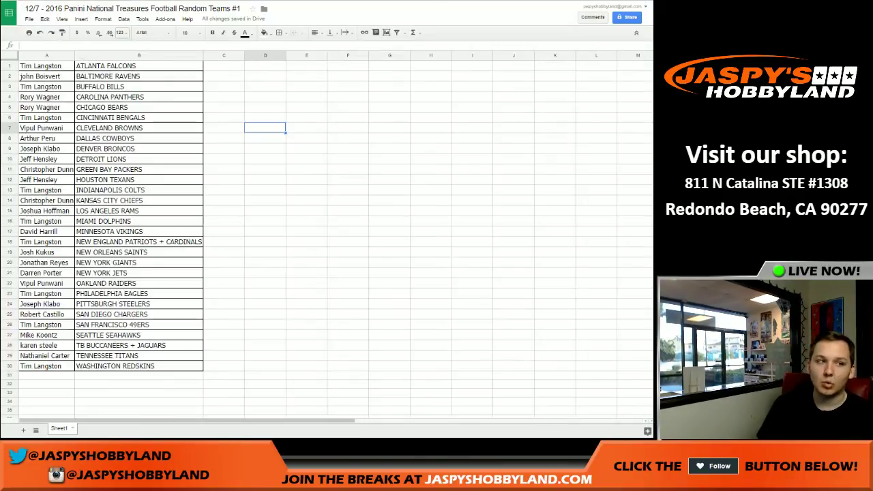